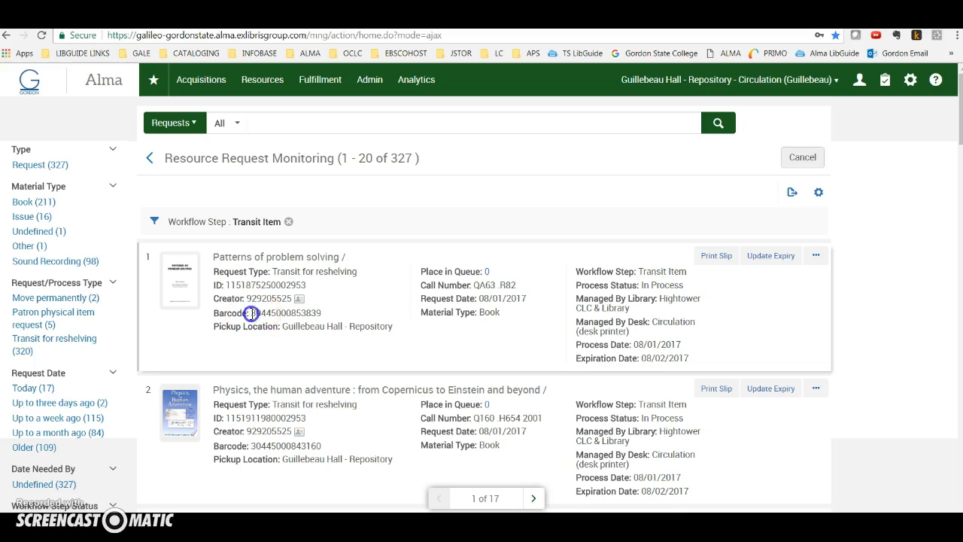
left_click_drag(251, 312, 348, 319)
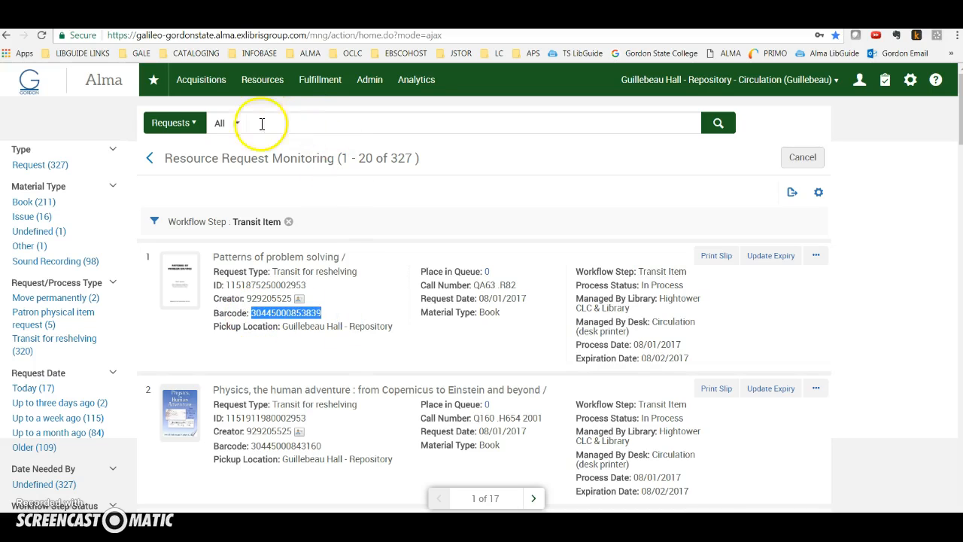
left_click(172, 123)
left_click(166, 145)
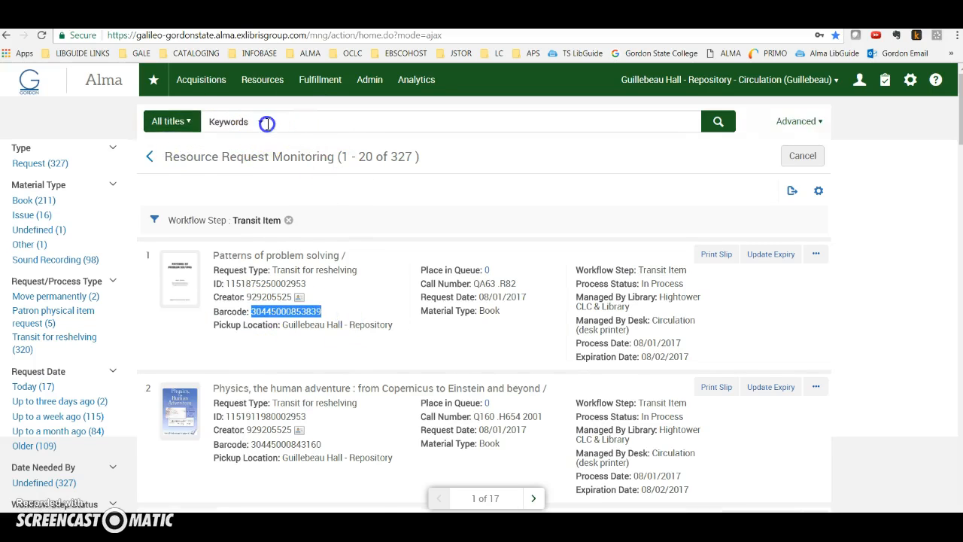
left_click(311, 118)
left_click(378, 113)
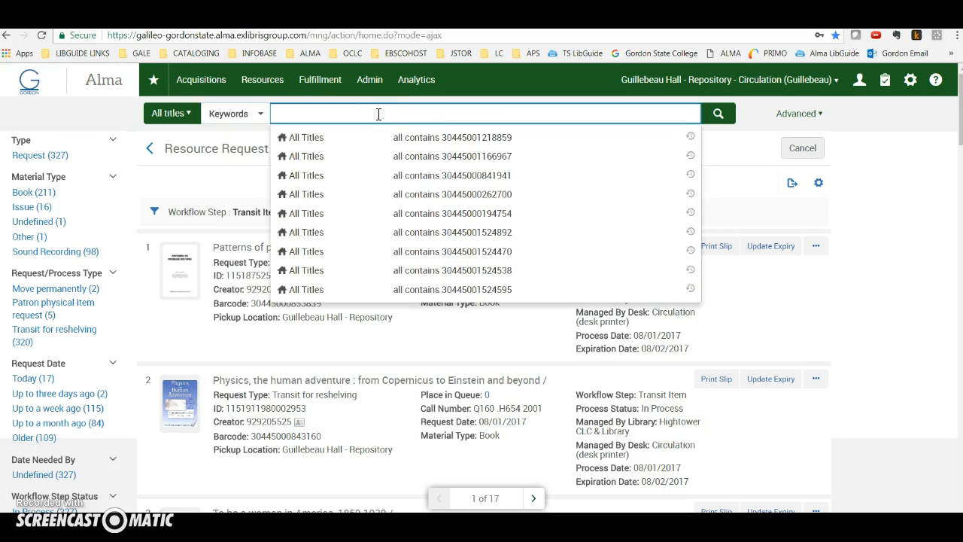
type("30445000853839")
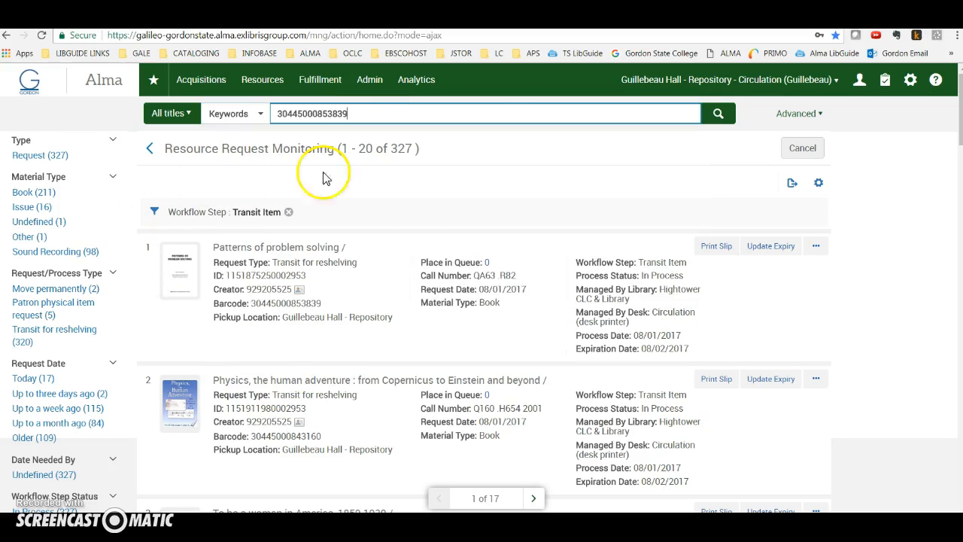
left_click(719, 113)
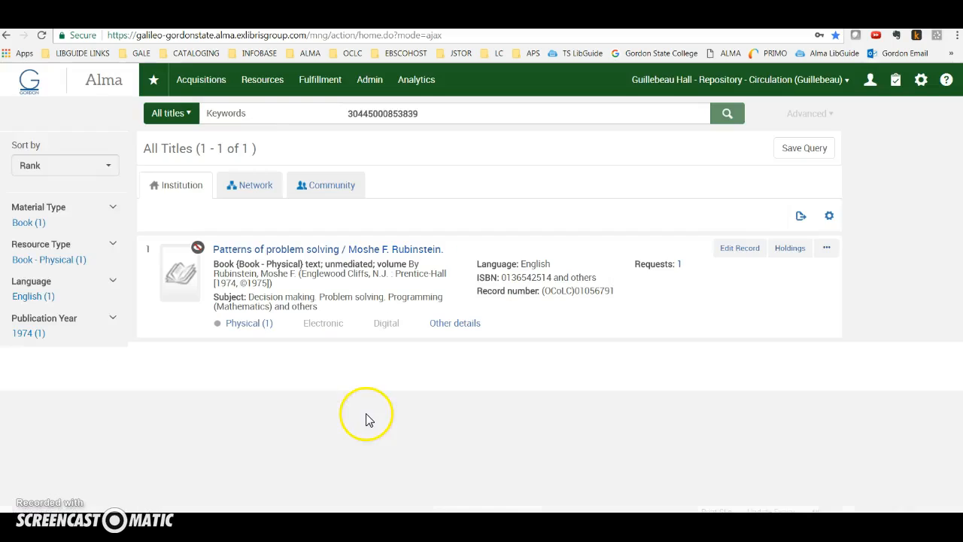
mouse_move(200, 259)
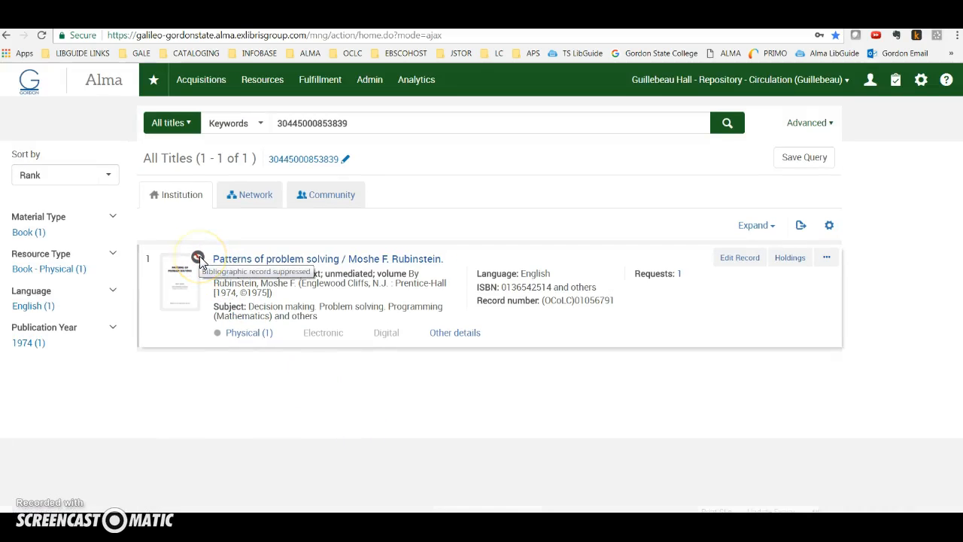
left_click(240, 332)
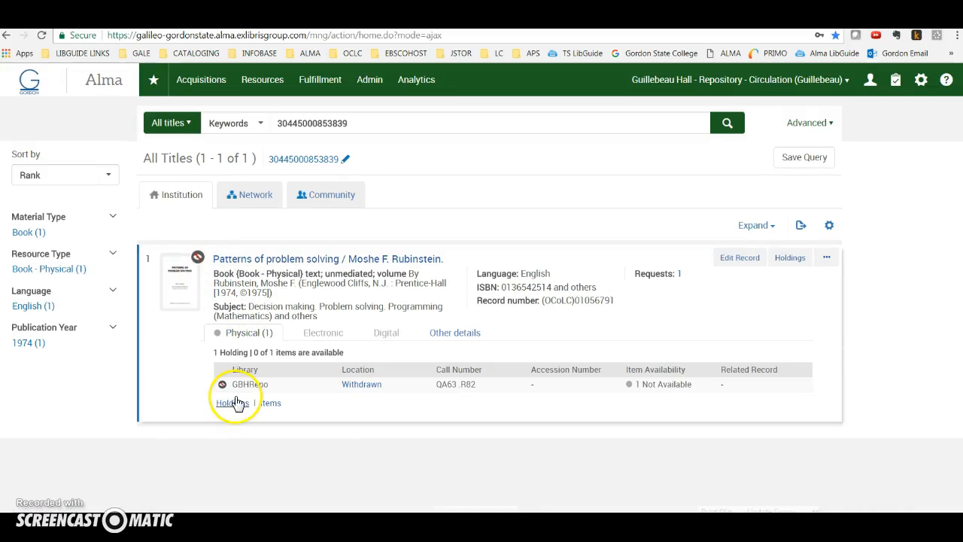
mouse_move(238, 390)
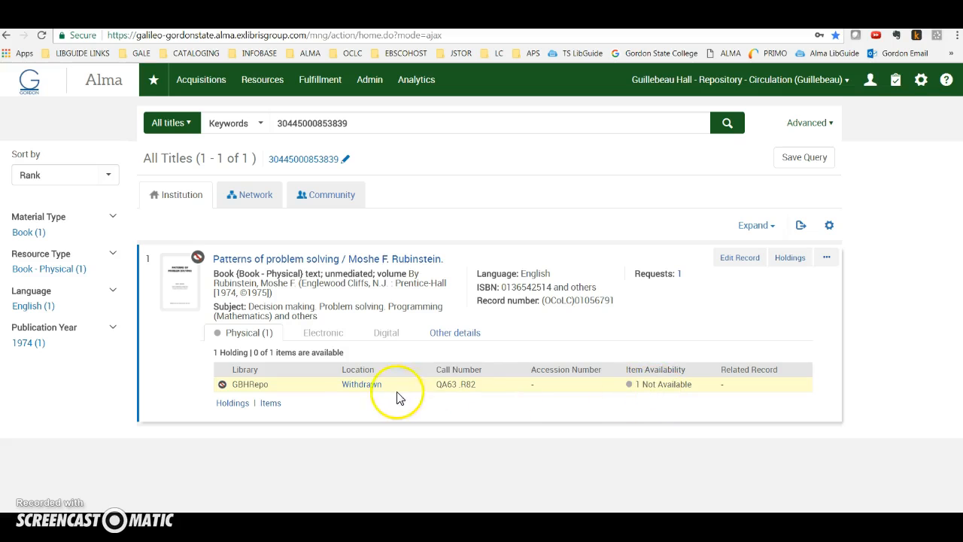
left_click(271, 403)
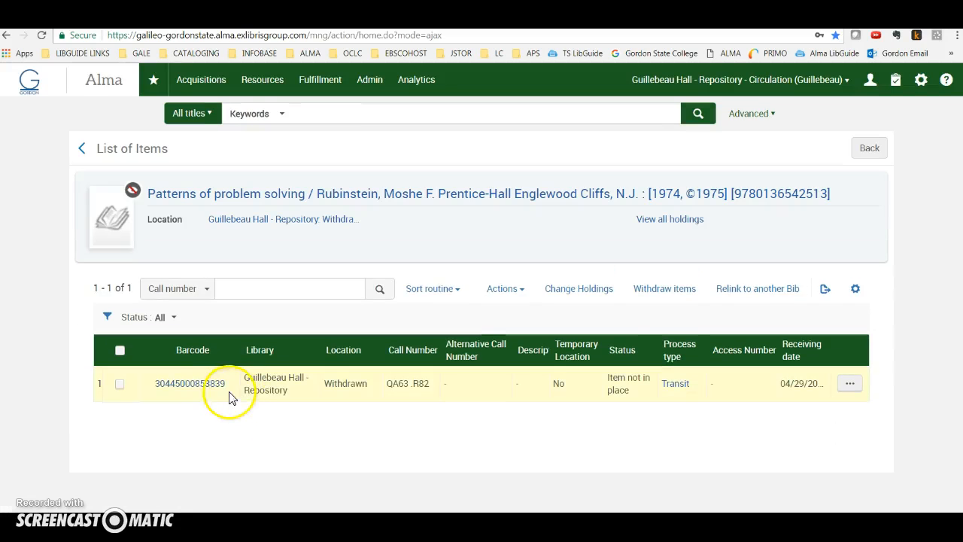
left_click(216, 394)
left_click(661, 234)
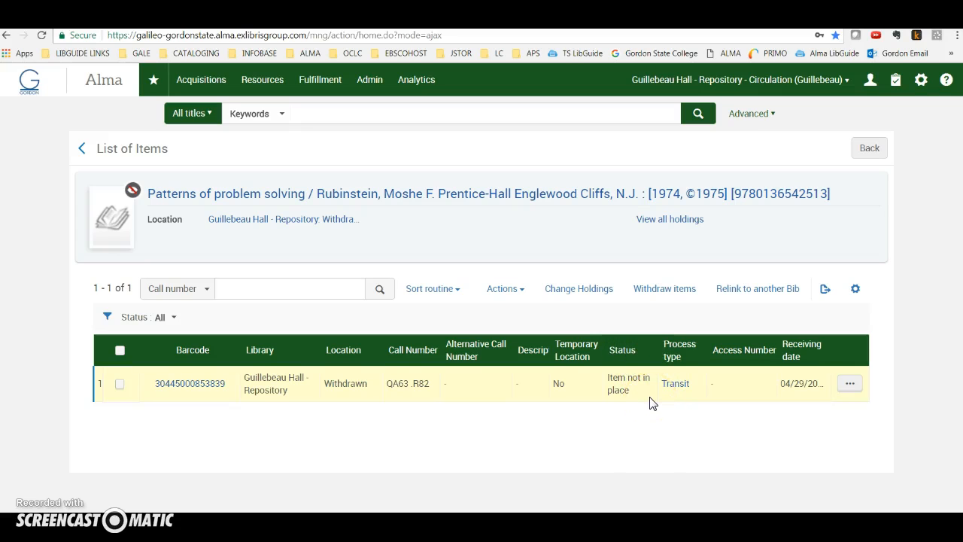
Switch the current location to Hightower CLC & Library - Circulation (desk printer).
left_click(721, 82)
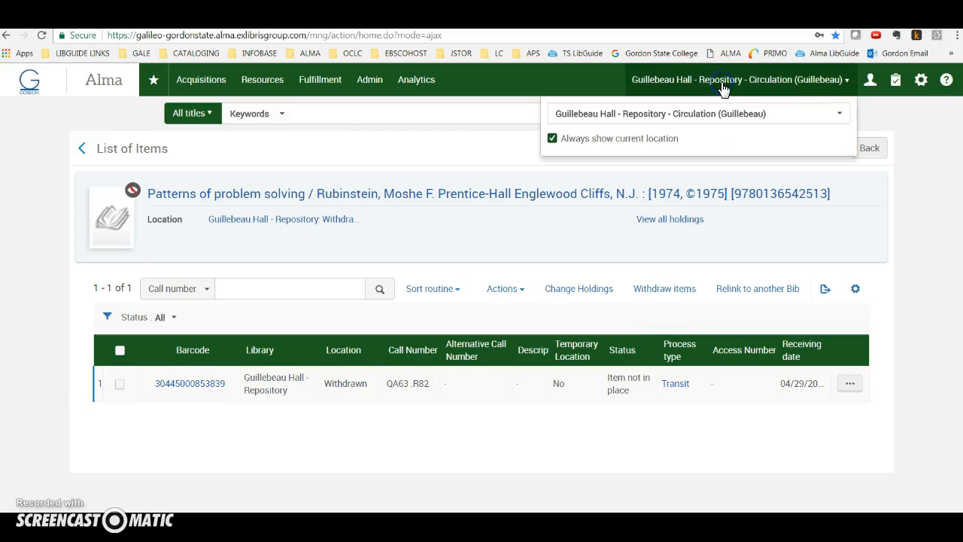
left_click(667, 114)
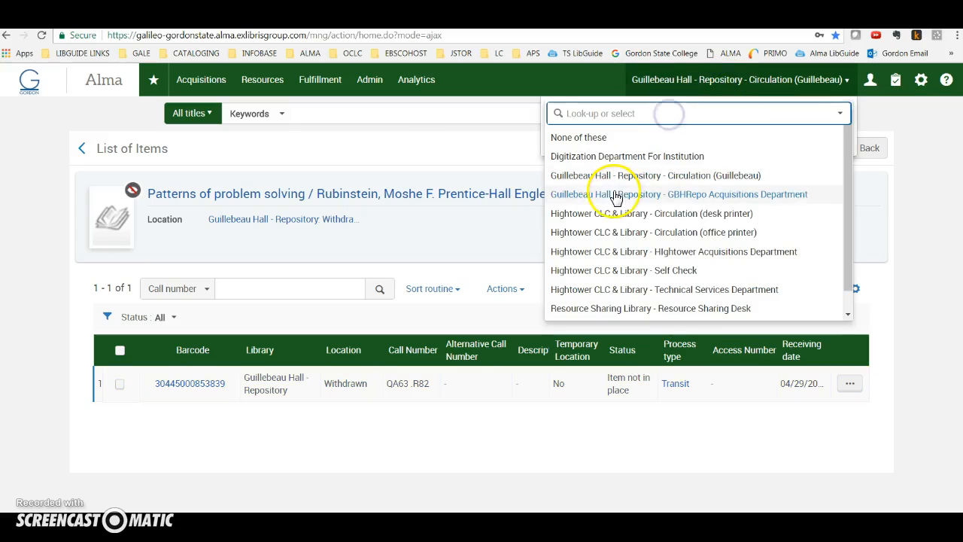
left_click(677, 215)
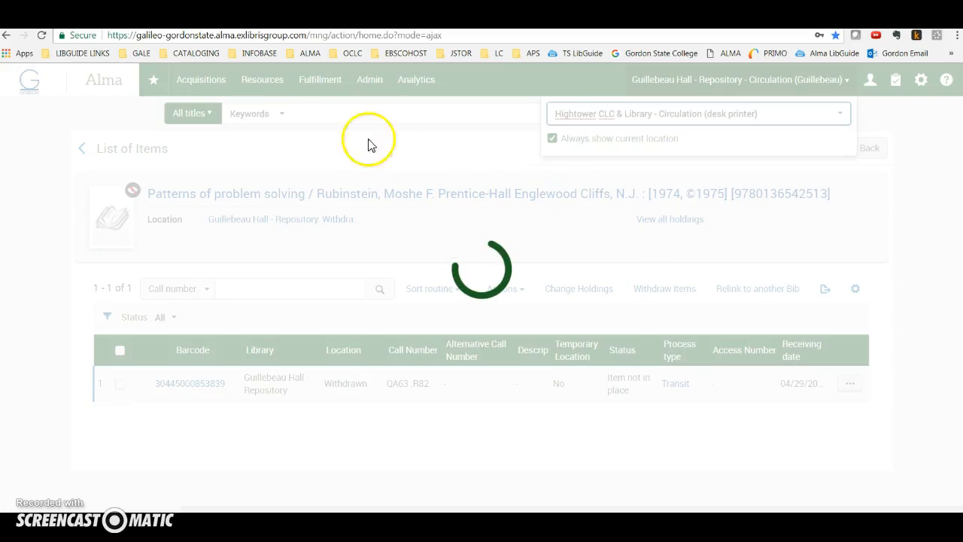
Look up the test student patron by name in Patron Identification and proceed to the patron's services.
left_click(325, 86)
left_click(363, 131)
left_click(288, 226)
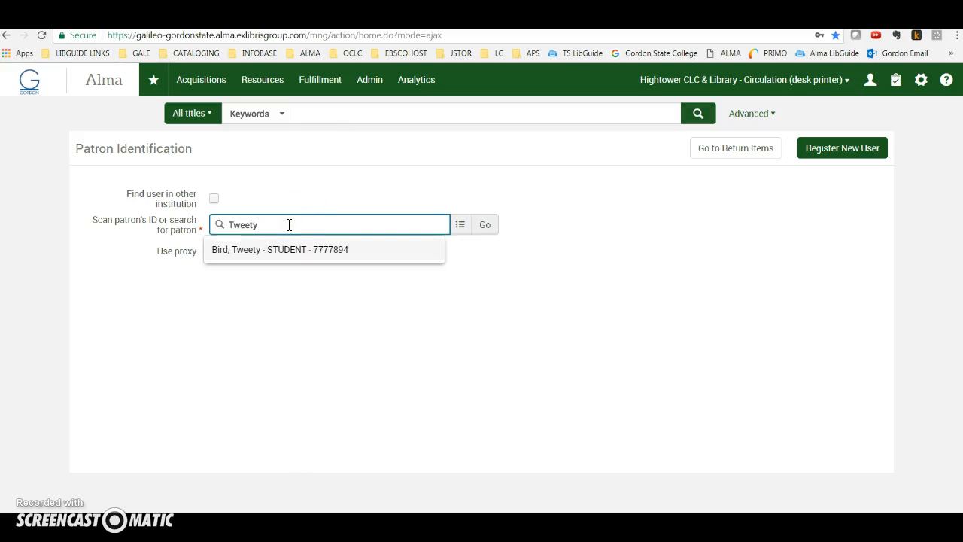
left_click(280, 253)
left_click(485, 224)
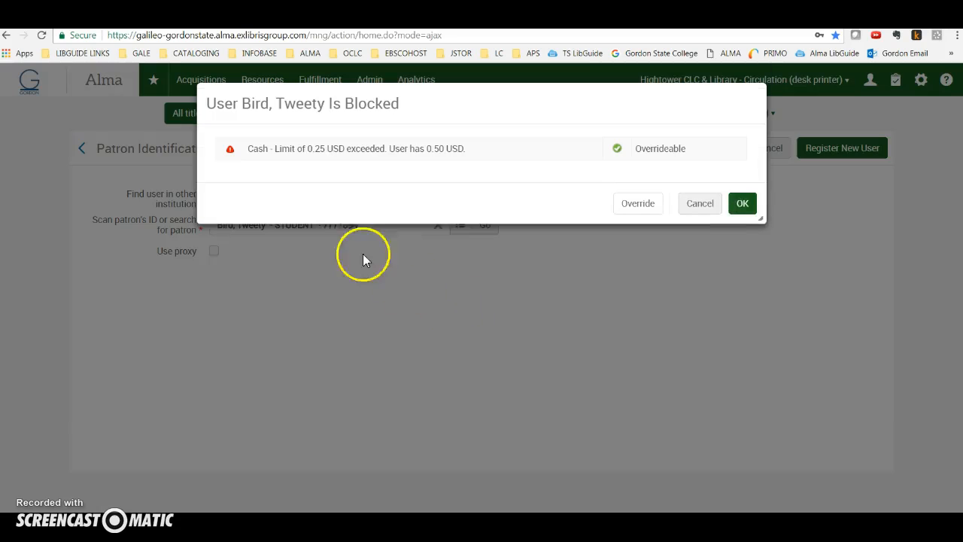
left_click(634, 207)
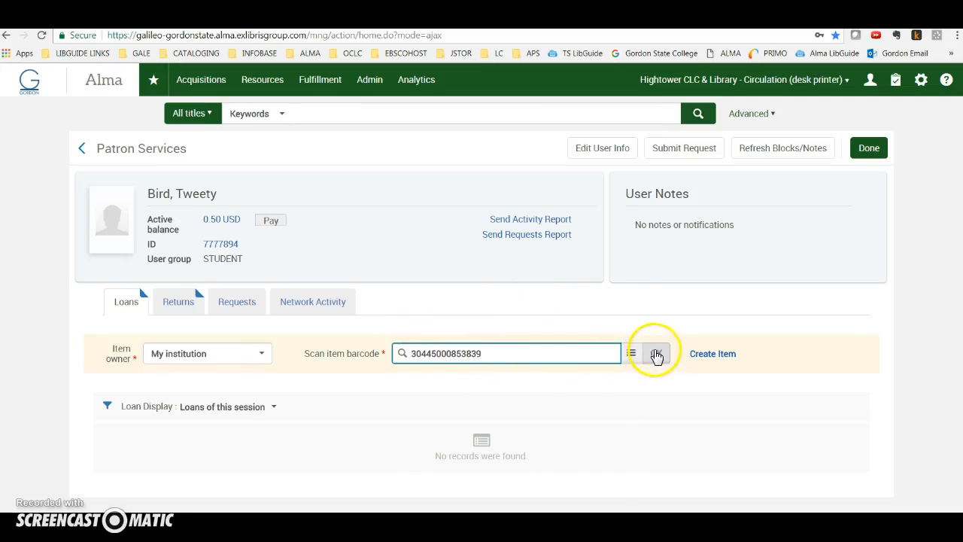
left_click(656, 353)
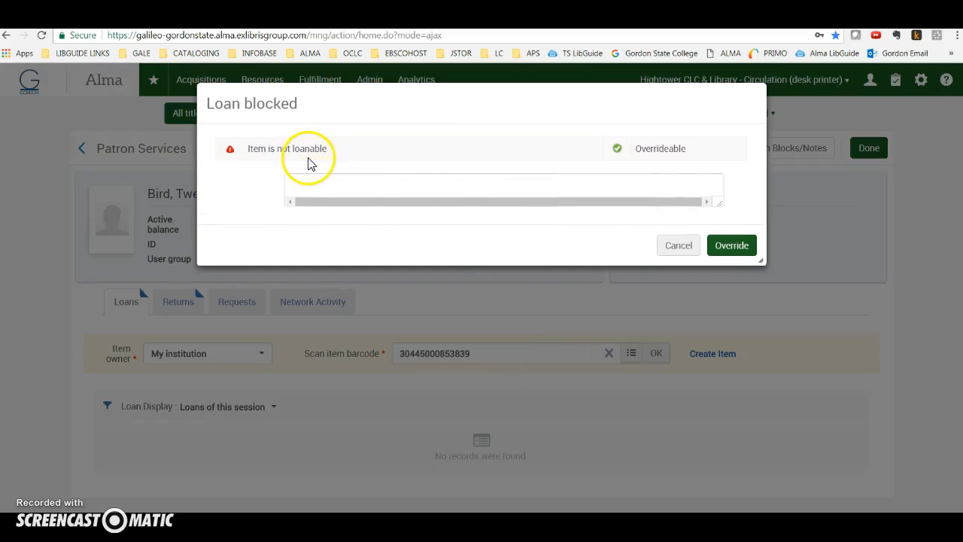
left_click(741, 246)
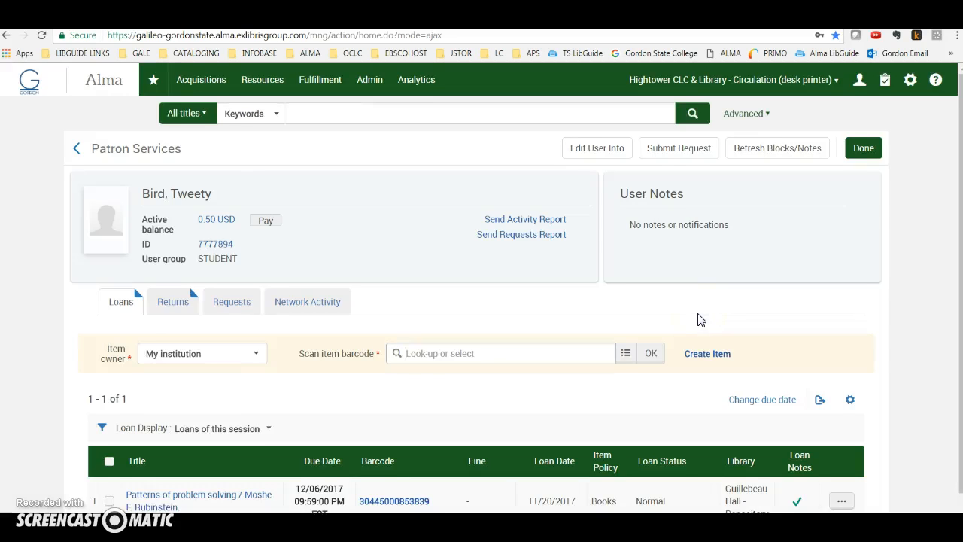
Delete the patron's loan of "Patterns of problem solving" and confirm marking the item as In Place.
scroll(707, 375, "down", 1)
left_click(842, 473)
scroll(816, 489, "down", 1)
scroll(817, 489, "down", 1)
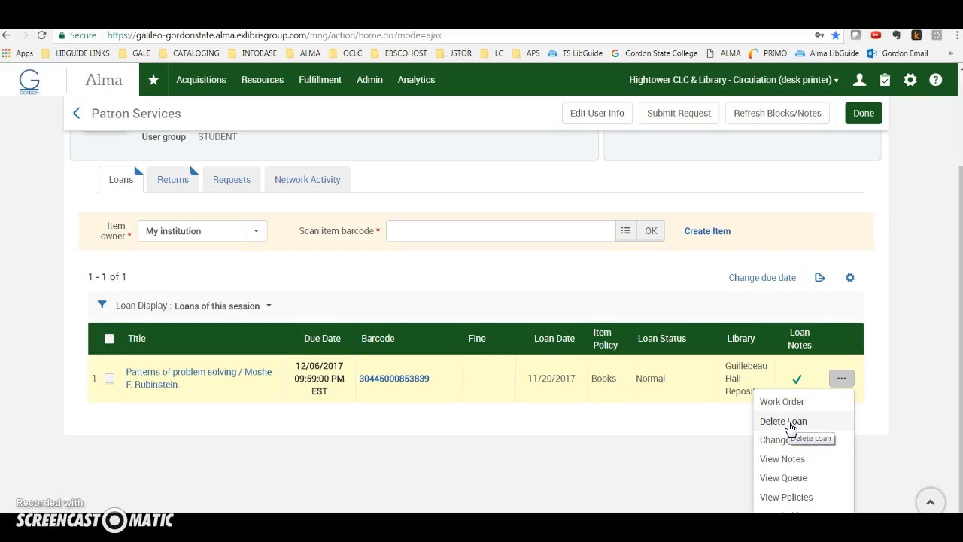
left_click(317, 81)
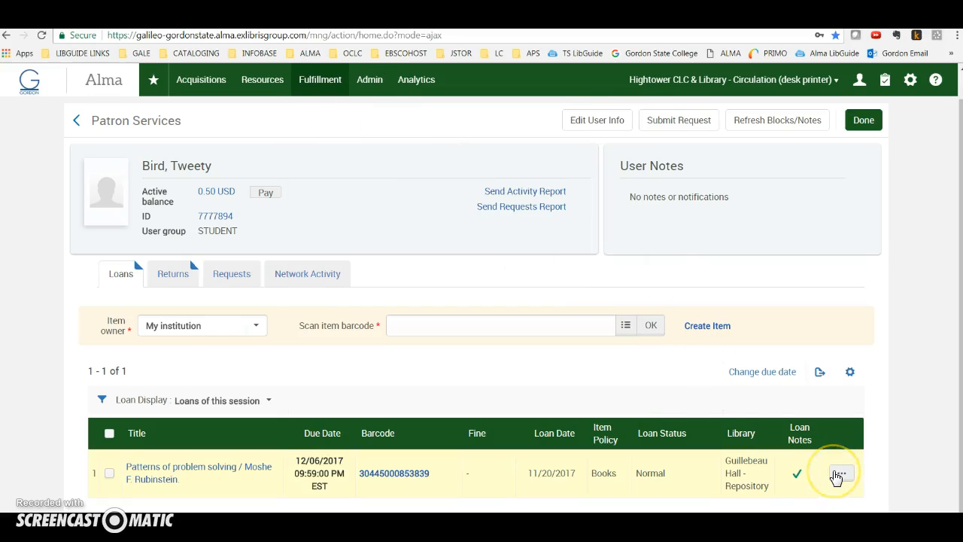
left_click(836, 473)
scroll(782, 425, "down", 1)
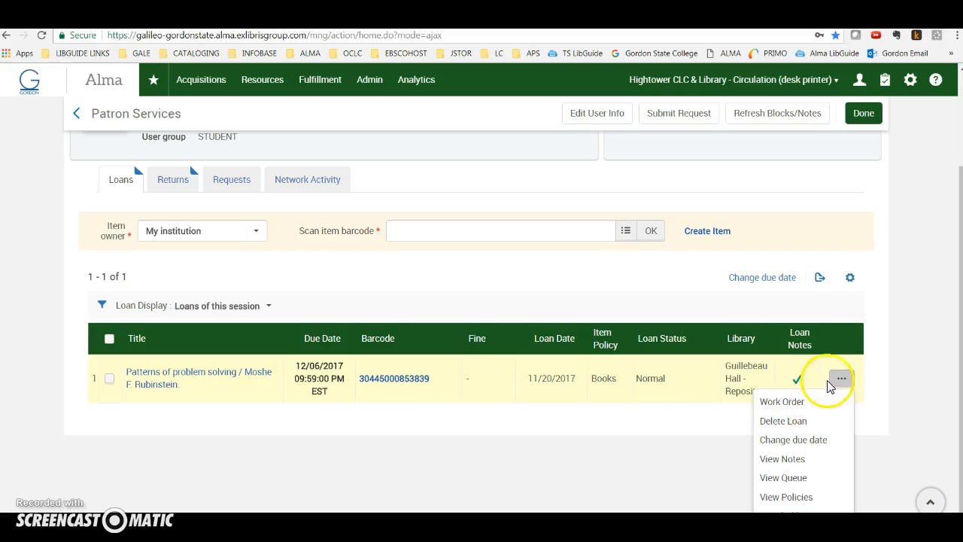
left_click(784, 421)
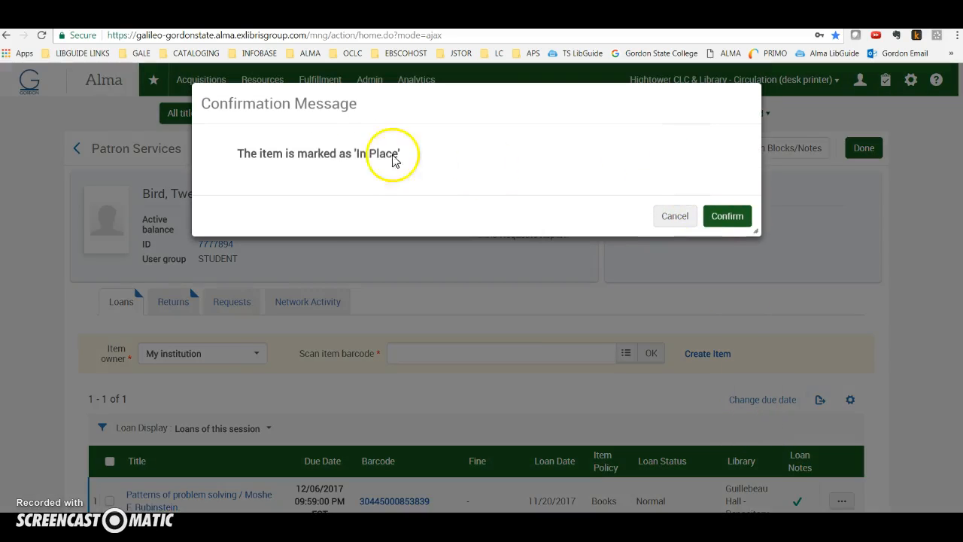
left_click(714, 221)
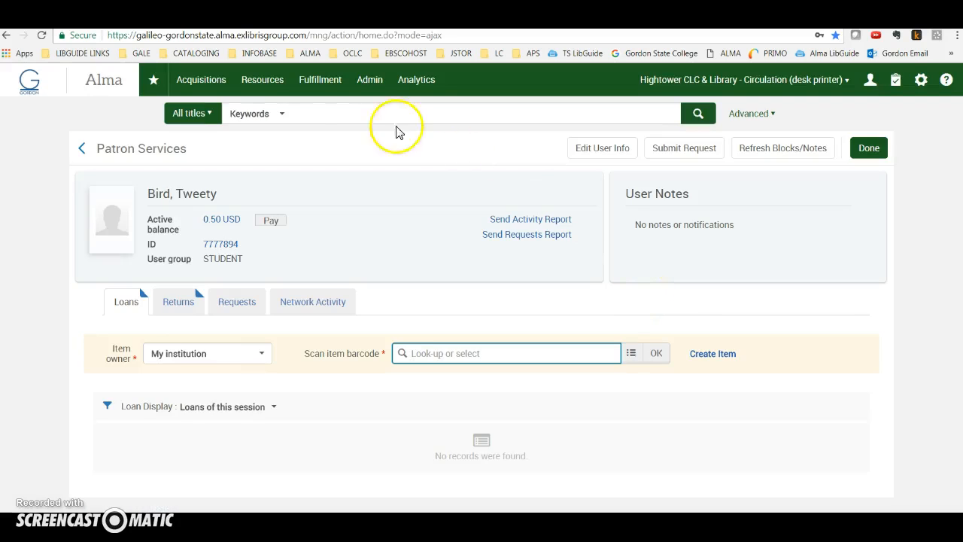
left_click(310, 113)
right_click(309, 111)
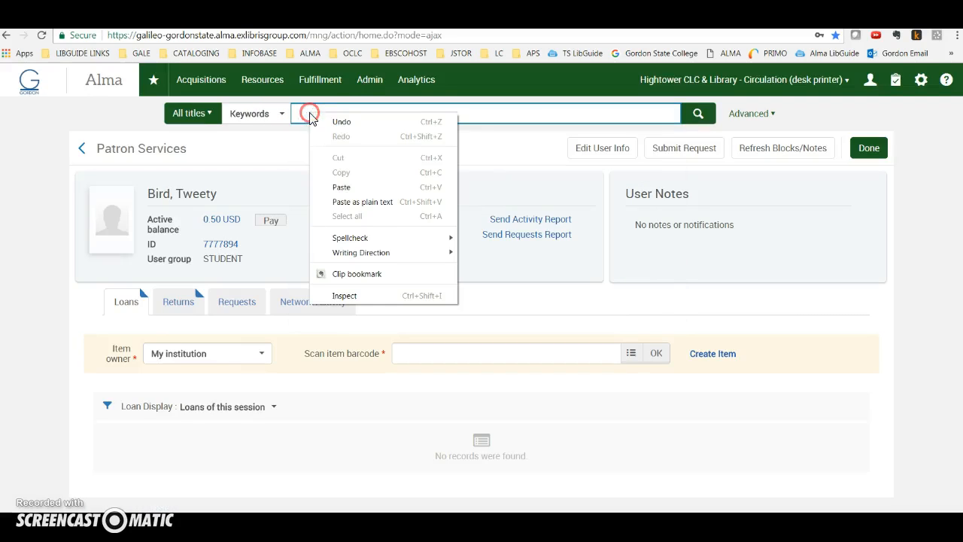
left_click(346, 186)
left_click(694, 112)
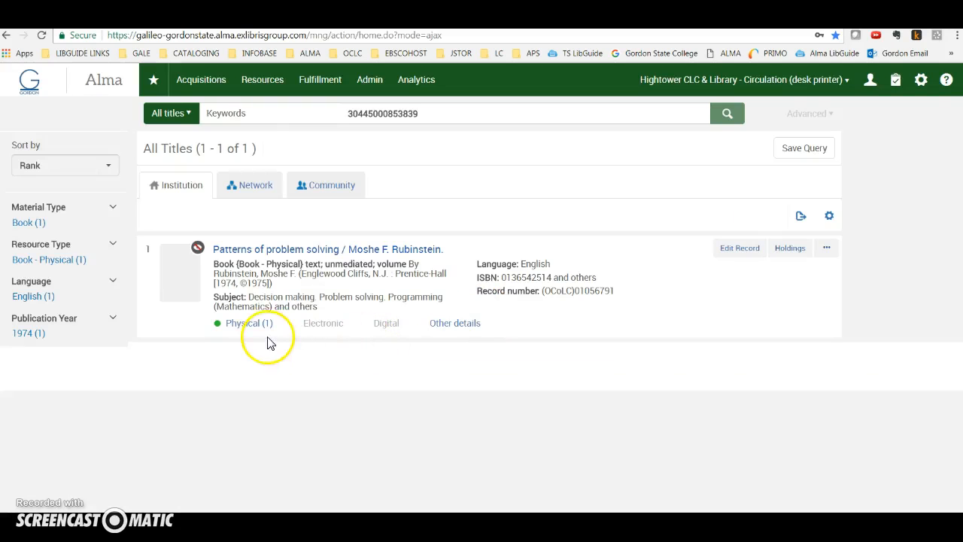
left_click(255, 331)
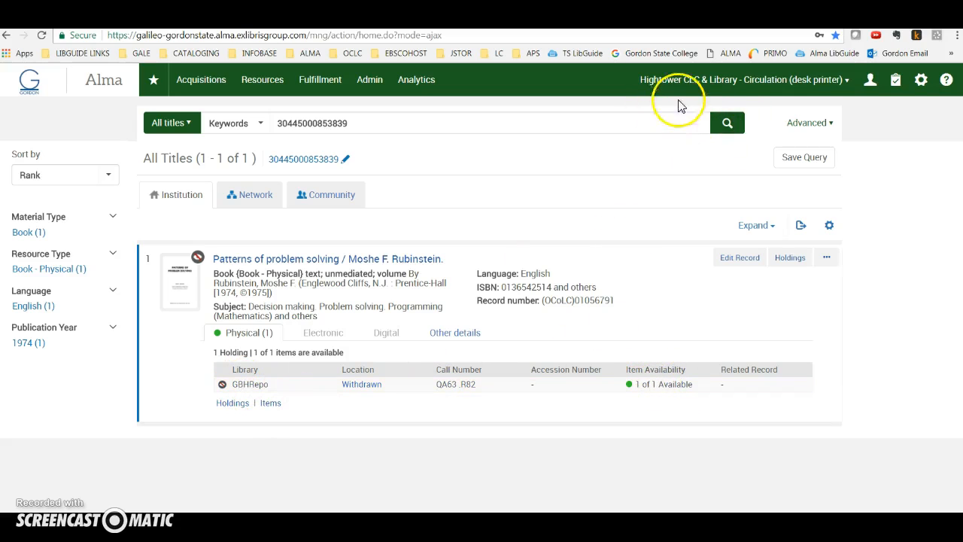
Switch the current location to Guillebeau Hall - Repository - Circulation (Guillebeau).
left_click(722, 79)
left_click(623, 114)
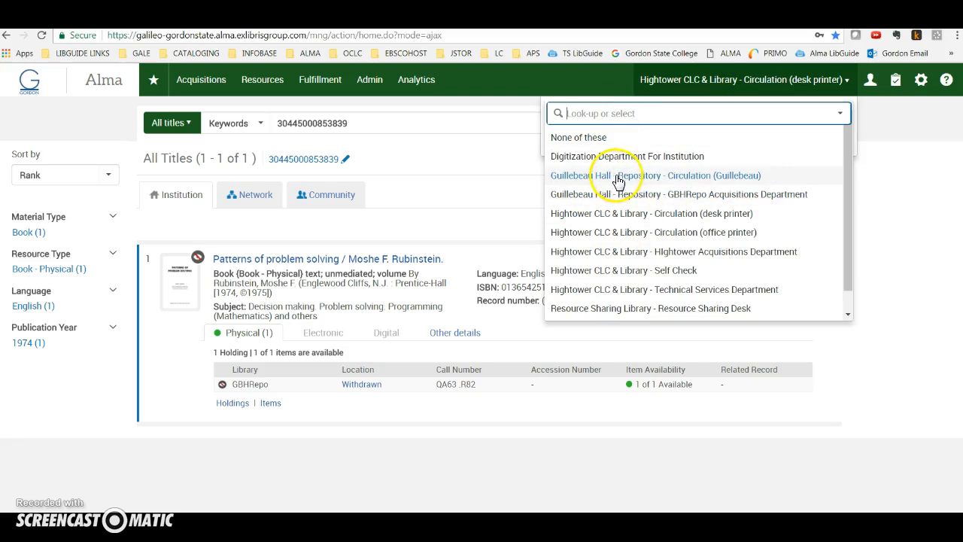
left_click(701, 177)
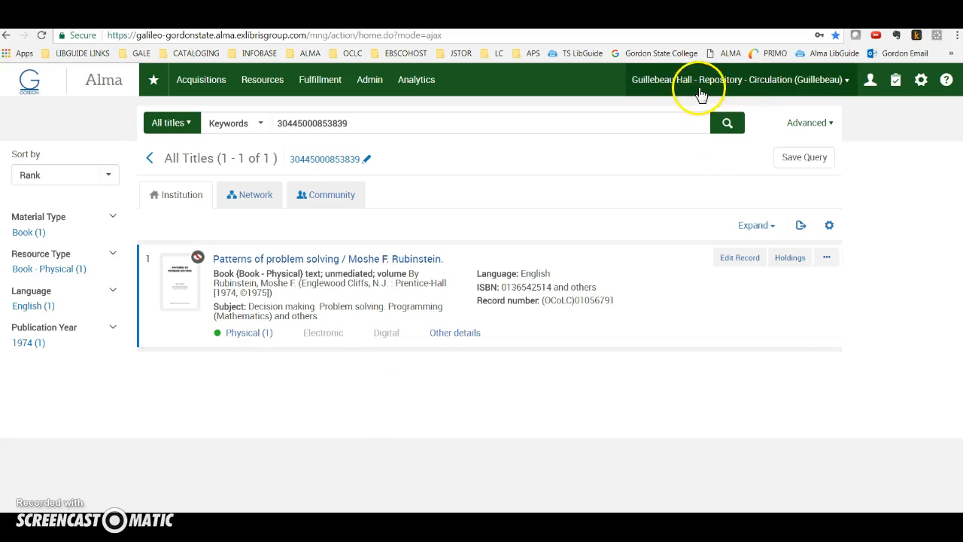
left_click(322, 80)
left_click(350, 205)
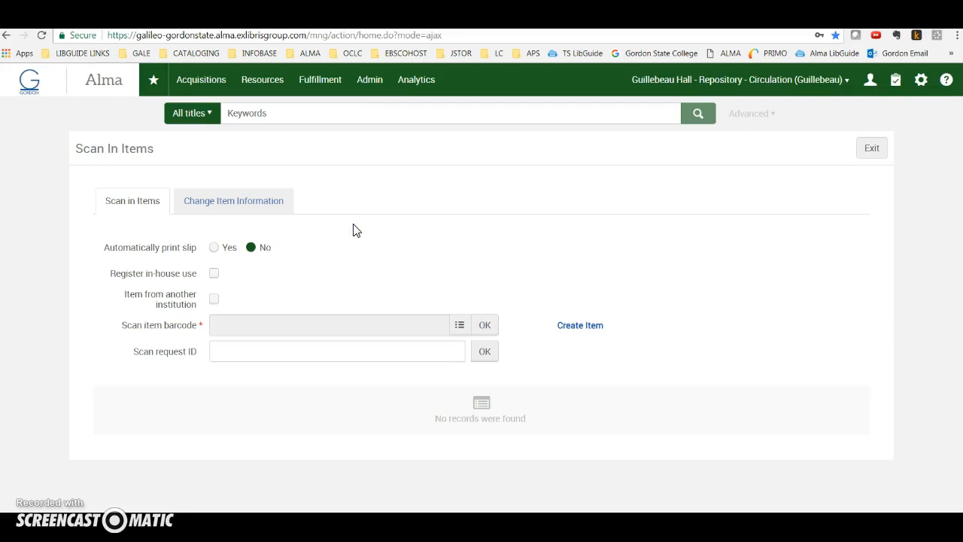
right_click(314, 325)
left_click(348, 398)
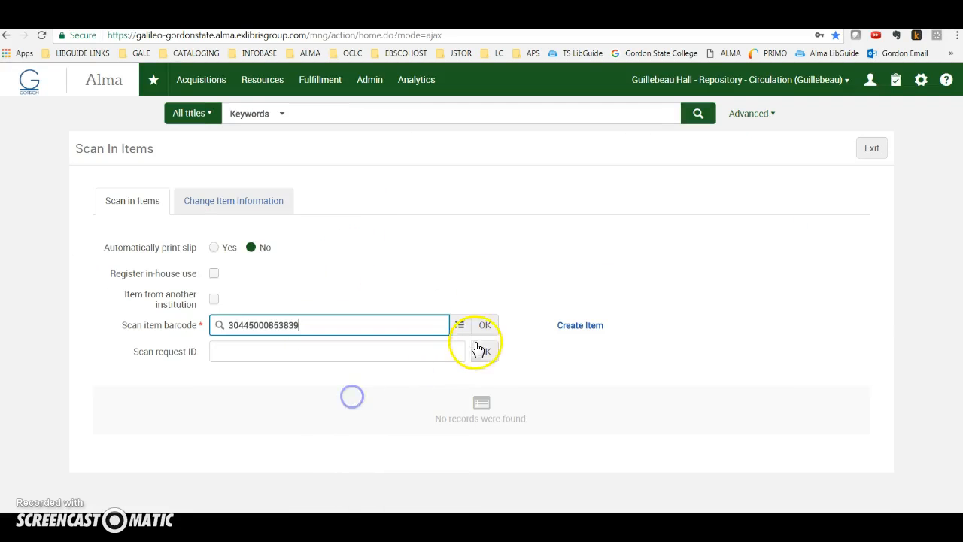
left_click(483, 327)
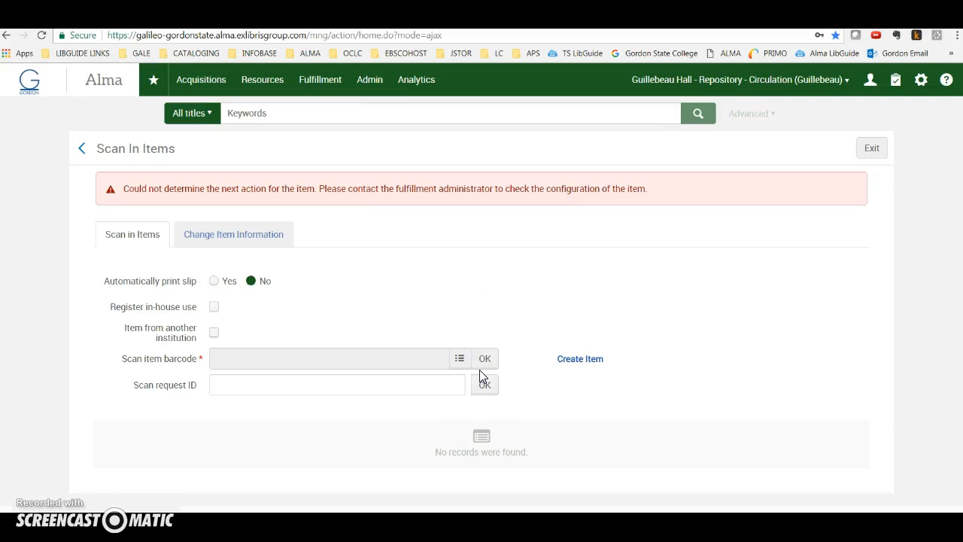
left_click(344, 113)
right_click(344, 113)
left_click(383, 188)
left_click(704, 113)
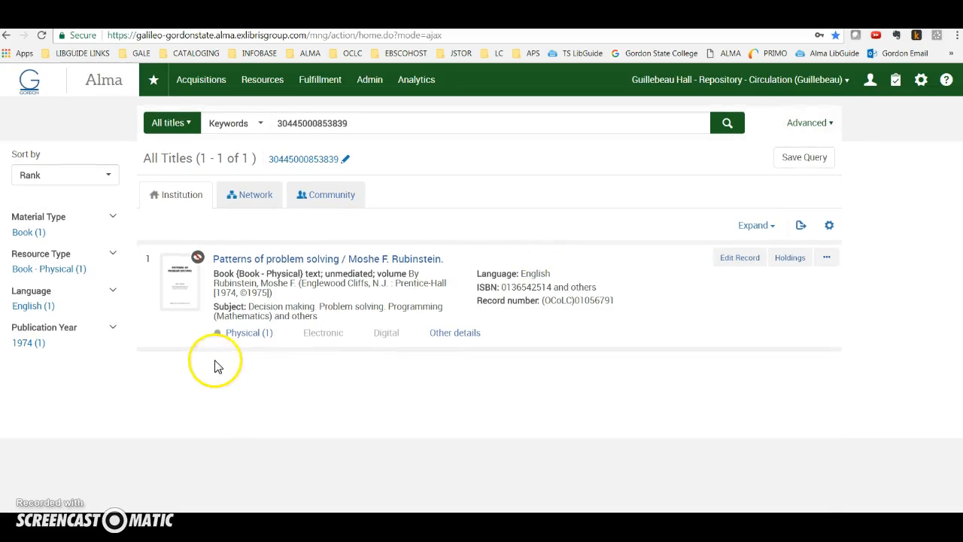
left_click(246, 332)
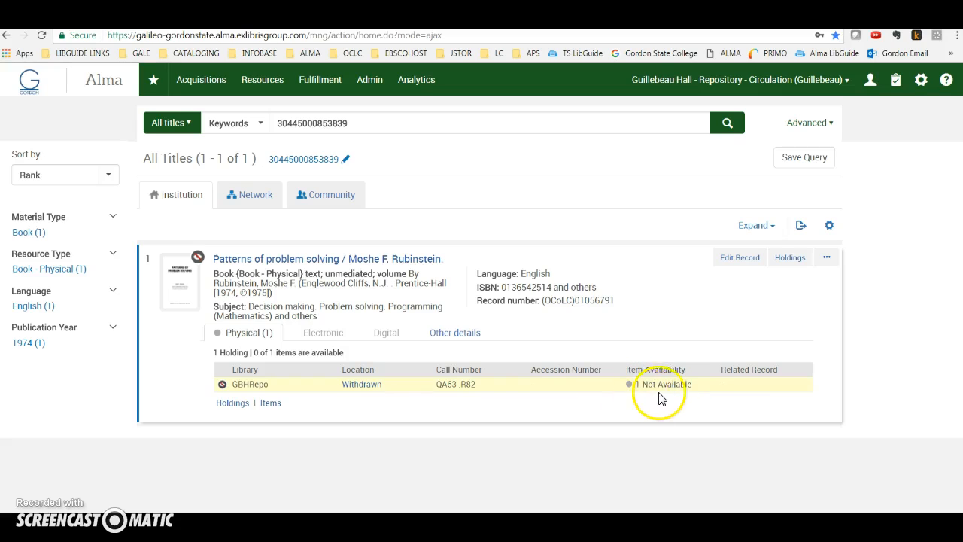
left_click(269, 404)
left_click(212, 390)
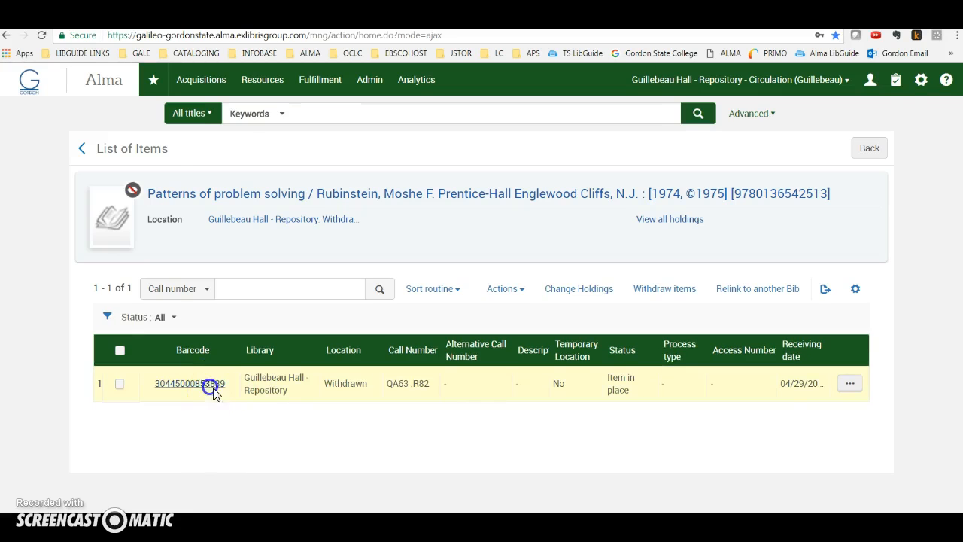
left_click(655, 236)
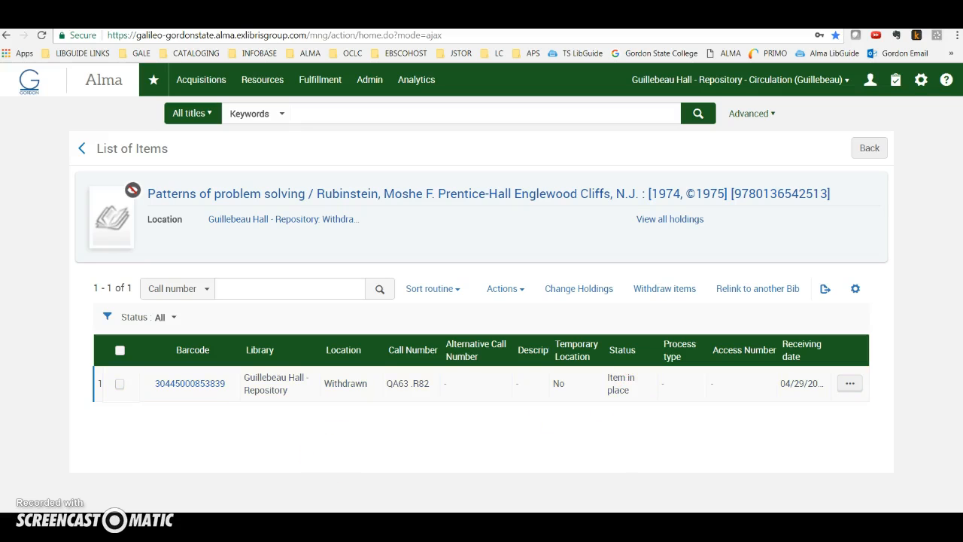
Open the monitoring list of requests and item processes and filter it by the Transit Item workflow step.
left_click(319, 80)
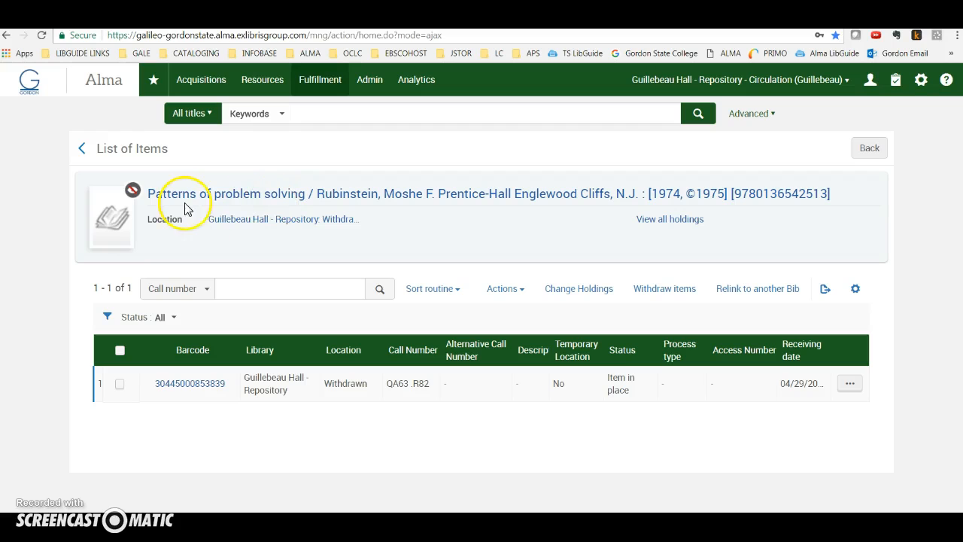
left_click(321, 85)
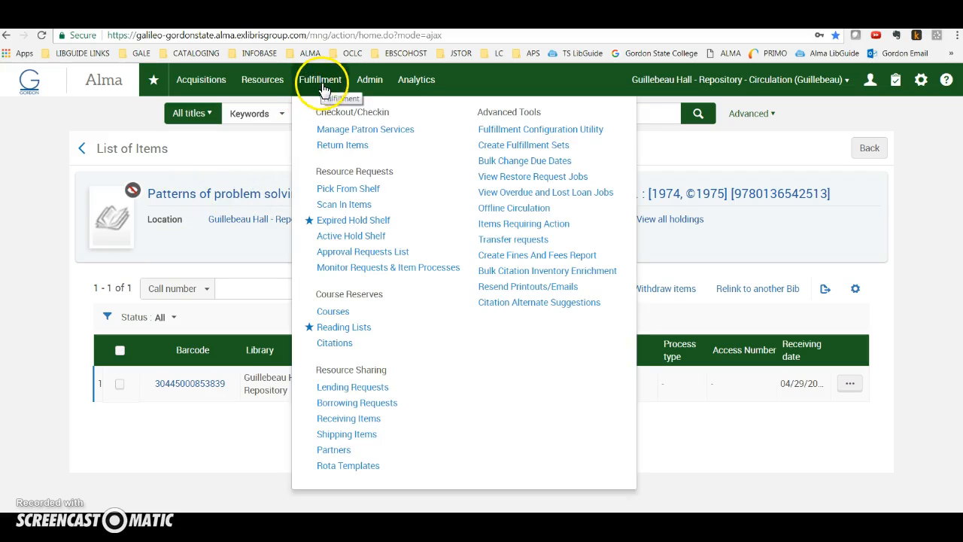
left_click(400, 271)
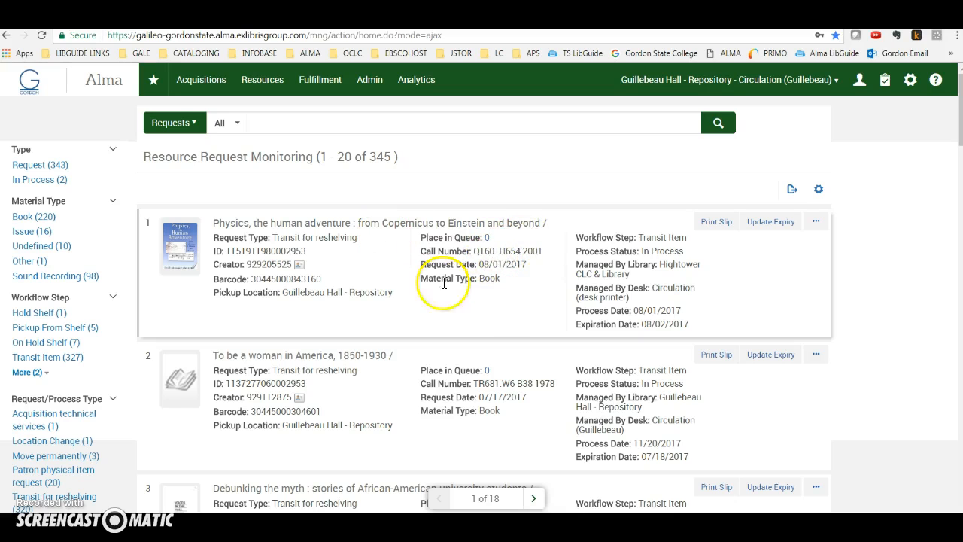
scroll(211, 406, "down", 3)
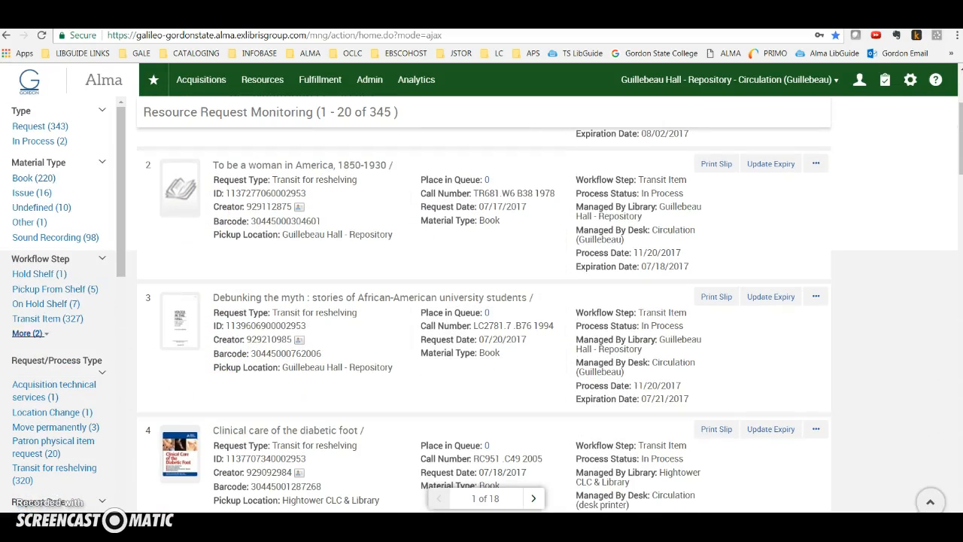
left_click(30, 322)
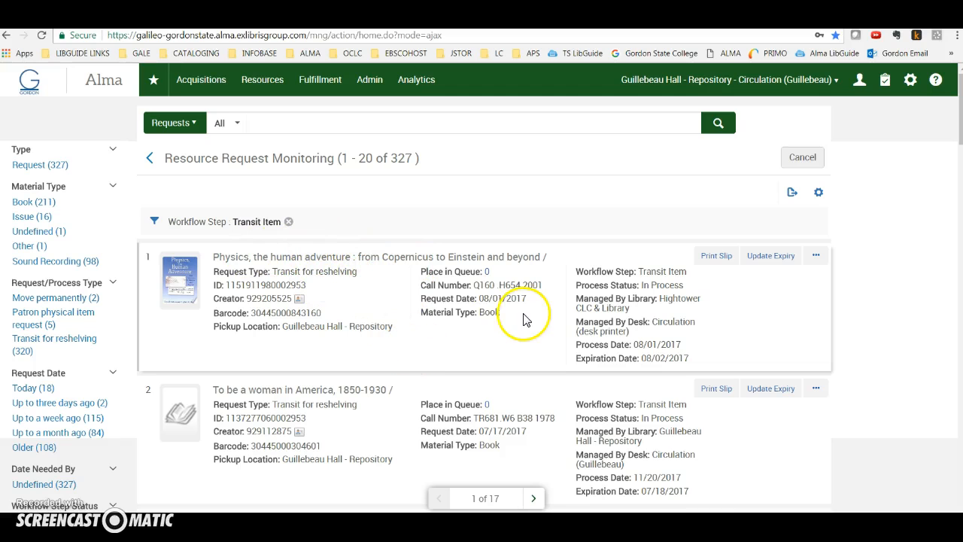
Open the request queue for "Physics, the human adventure" and copy the barcode from its physical item record.
left_click(487, 272)
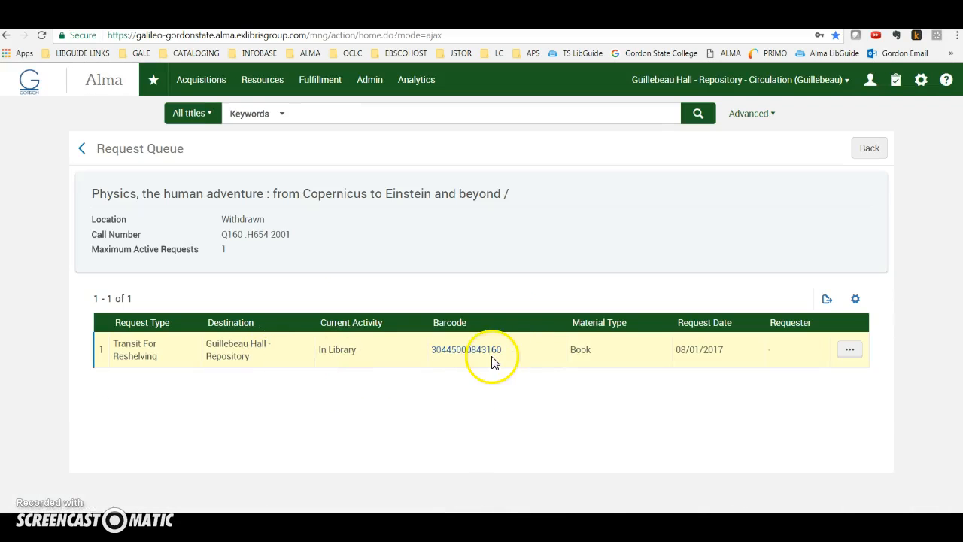
left_click(490, 353)
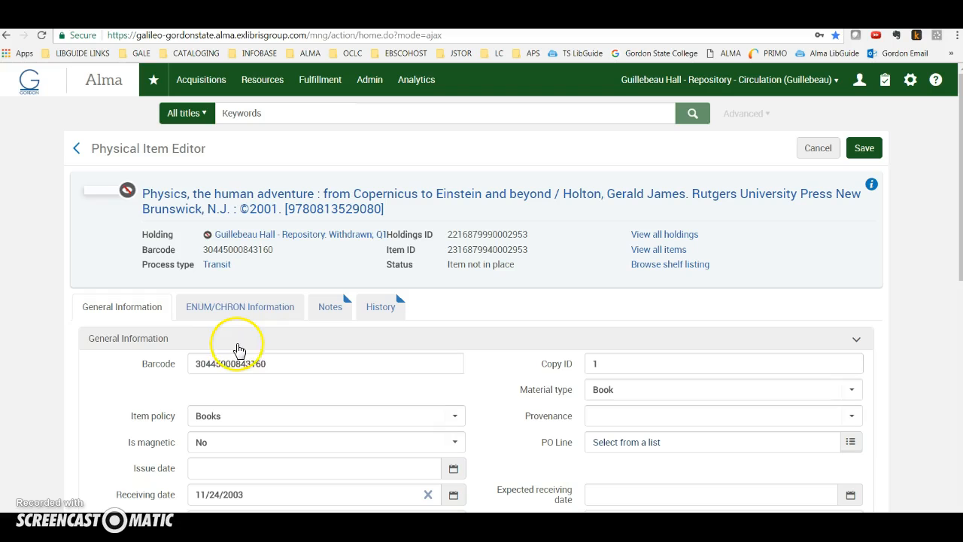
left_click_drag(269, 367, 205, 364)
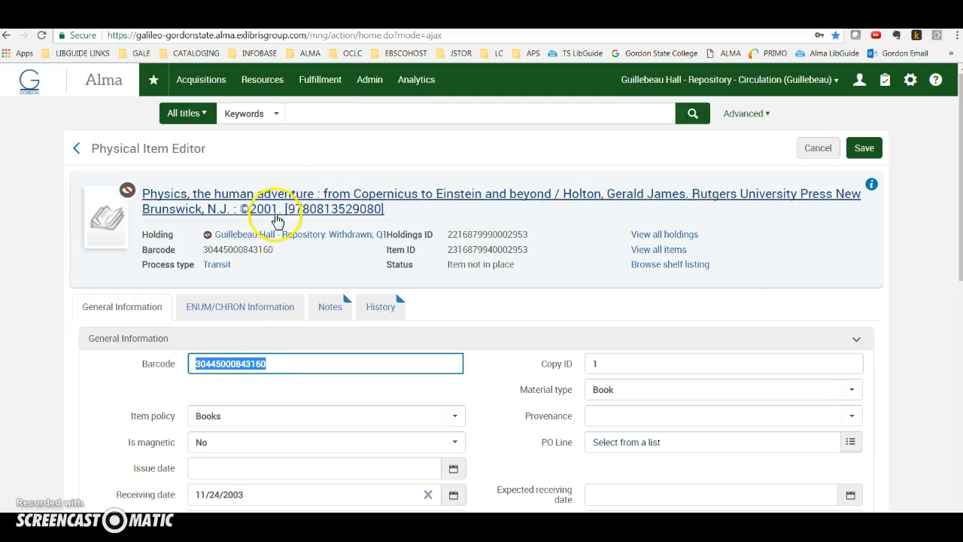
left_click(311, 116)
key("ctrl+v")
left_click(698, 113)
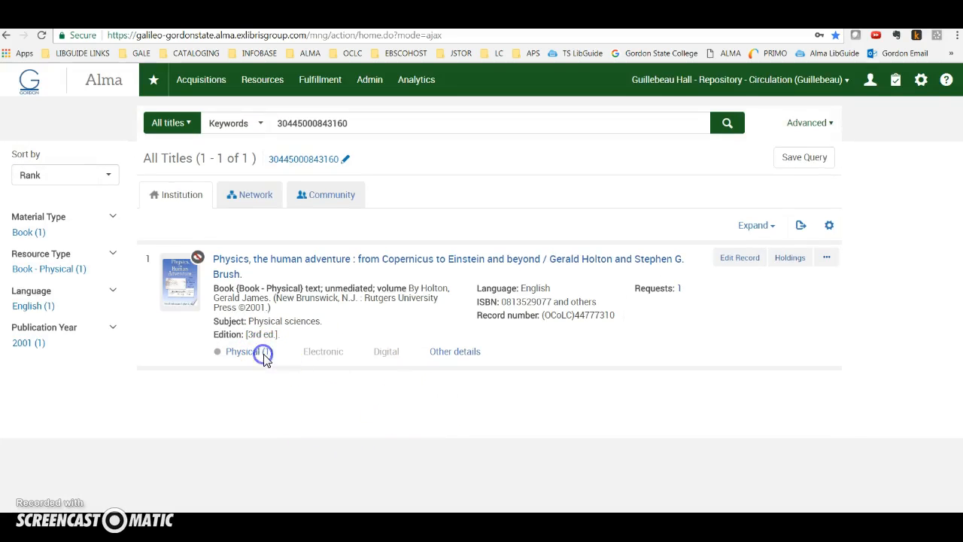
left_click(264, 352)
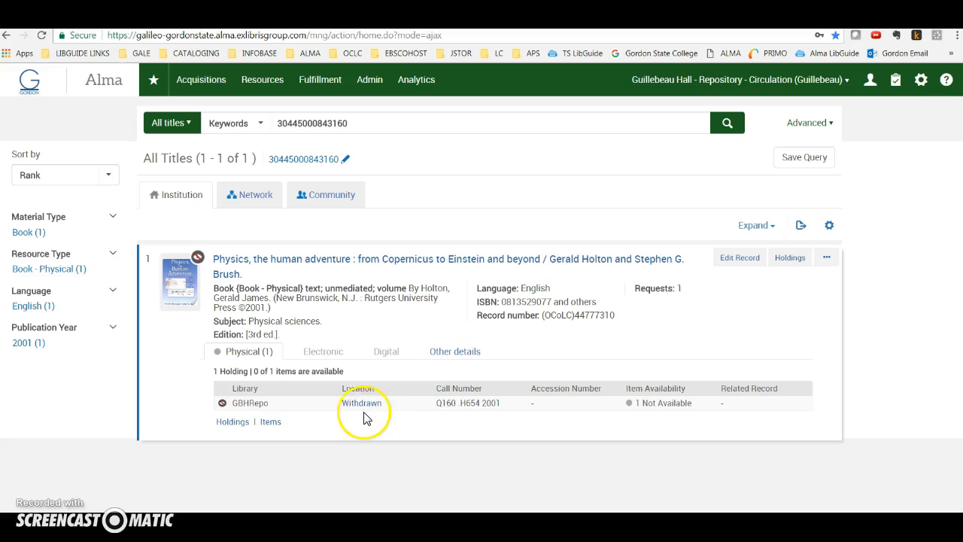
left_click(271, 421)
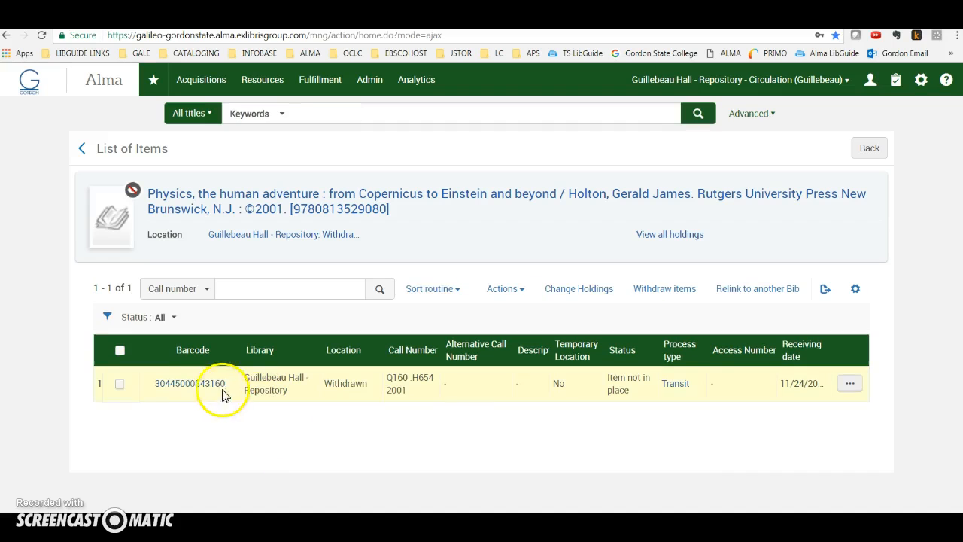
left_click(209, 385)
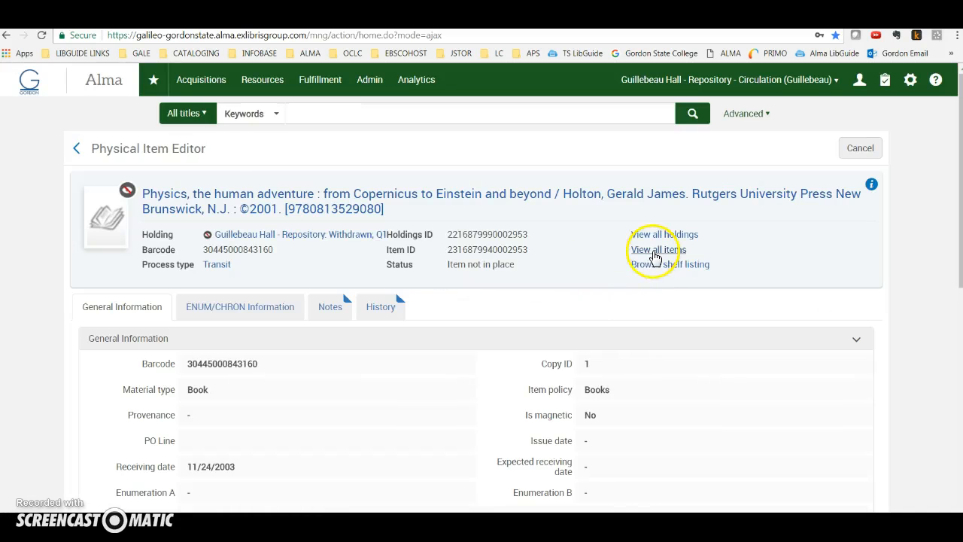
left_click(655, 257)
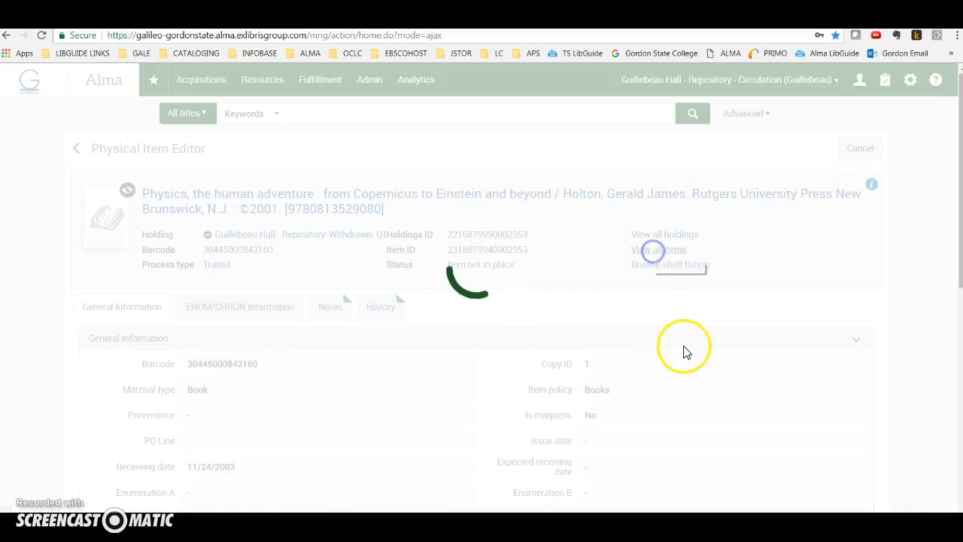